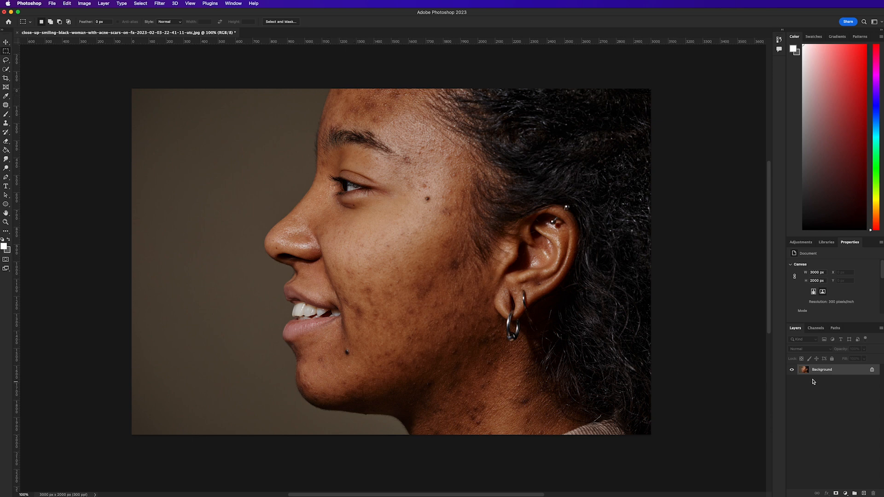
Duplicate the Background layer and activate the Patch tool for retouching the copy.
key("super+j")
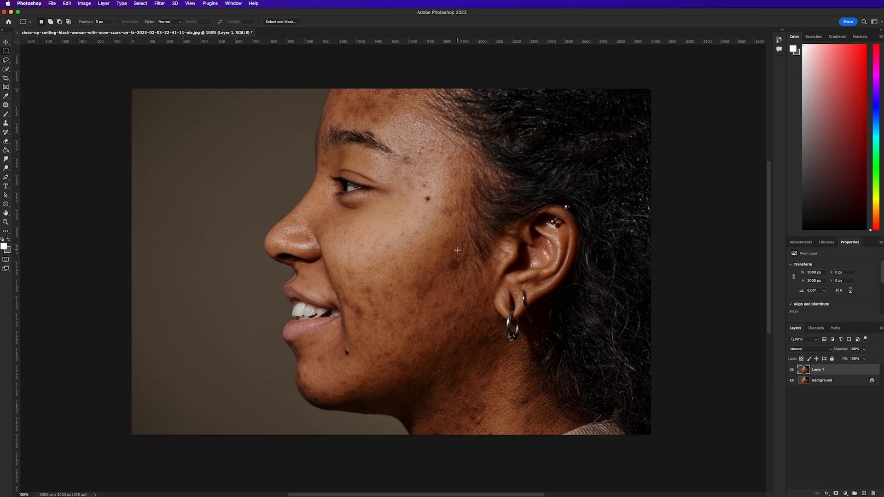
left_click_drag(7, 107, 27, 107)
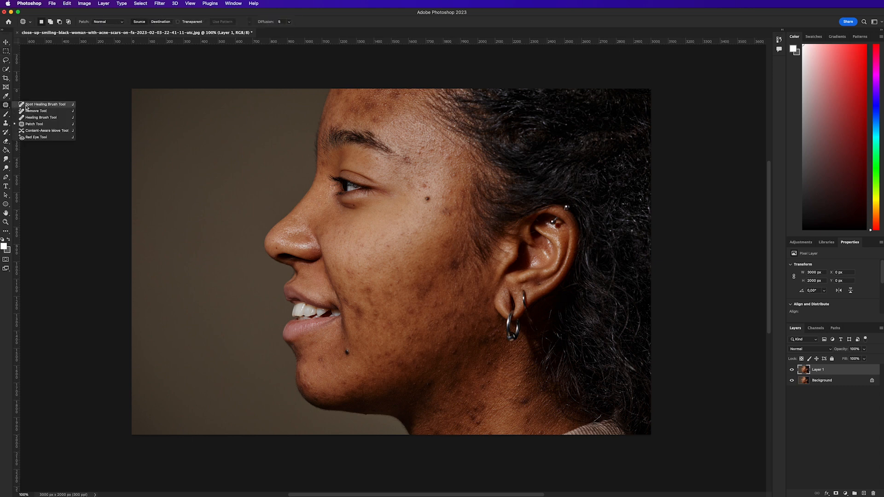
left_click(37, 126)
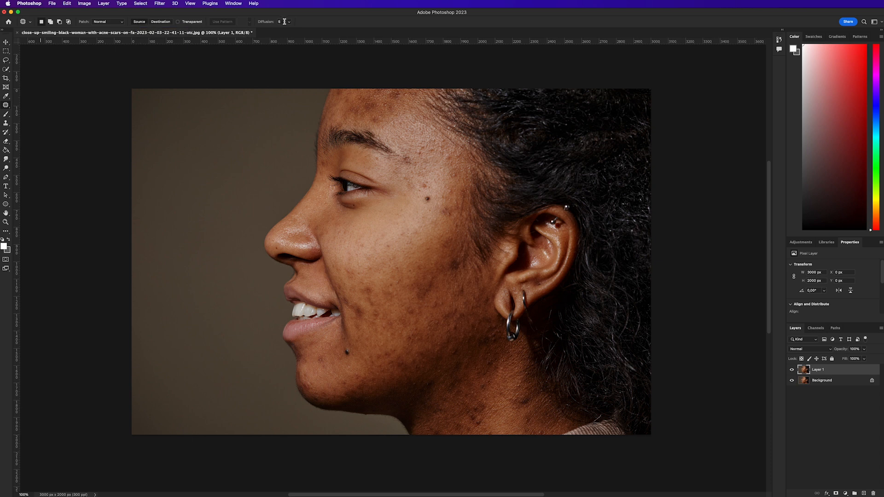
Patch the dark mole and the blemishes on the temple, beneath the eye and across the upper cheek with clean skin.
mouse_move(427, 200)
left_mouse_down()
mouse_move(435, 203)
mouse_move(416, 213)
left_mouse_up()
mouse_move(423, 178)
left_mouse_down()
mouse_move(419, 186)
mouse_move(433, 182)
mouse_move(423, 178)
mouse_move(413, 202)
mouse_move(423, 189)
mouse_move(418, 194)
left_mouse_up()
left_click(419, 191)
left_click_drag(420, 192, 408, 198)
mouse_move(355, 203)
left_mouse_down()
mouse_move(350, 208)
mouse_move(355, 203)
left_mouse_up()
left_click(355, 236)
mouse_move(368, 283)
left_mouse_down()
mouse_move(367, 307)
mouse_move(382, 306)
mouse_move(367, 265)
mouse_move(357, 270)
mouse_move(367, 263)
left_mouse_up()
left_click_drag(413, 238, 411, 236)
left_click_drag(407, 240, 405, 224)
left_click_drag(444, 204, 442, 206)
mouse_move(446, 210)
left_mouse_down()
mouse_move(451, 191)
mouse_move(443, 211)
left_mouse_up()
mouse_move(447, 210)
left_mouse_down()
mouse_move(442, 154)
mouse_move(403, 161)
left_mouse_up()
left_click_drag(408, 159, 414, 156)
Patch the spots on the forehead, the bridge of the nose and the nose tip with nearby clean skin.
mouse_move(372, 115)
left_mouse_down()
mouse_move(384, 115)
mouse_move(365, 110)
mouse_move(372, 107)
left_mouse_up()
left_click_drag(369, 109, 402, 93)
mouse_move(397, 94)
left_mouse_down()
mouse_move(390, 107)
mouse_move(366, 111)
mouse_move(376, 99)
left_mouse_up()
left_click_drag(367, 104, 359, 111)
mouse_move(348, 95)
left_mouse_down()
mouse_move(351, 105)
mouse_move(349, 97)
left_mouse_up()
left_click_drag(345, 101, 340, 95)
left_click_drag(323, 163, 324, 172)
left_click_drag(322, 178, 330, 178)
left_click_drag(277, 246, 271, 249)
Patch out the mole below the mouth corner and the blemishes on the chin.
left_click_drag(347, 345, 349, 346)
mouse_move(347, 352)
left_mouse_down()
mouse_move(352, 371)
mouse_move(323, 355)
left_mouse_up()
mouse_move(321, 358)
left_mouse_down()
mouse_move(325, 366)
mouse_move(305, 379)
left_mouse_up()
left_click_drag(306, 381, 316, 381)
left_click_drag(316, 396, 319, 397)
left_click_drag(319, 399, 345, 379)
left_click_drag(344, 383, 339, 389)
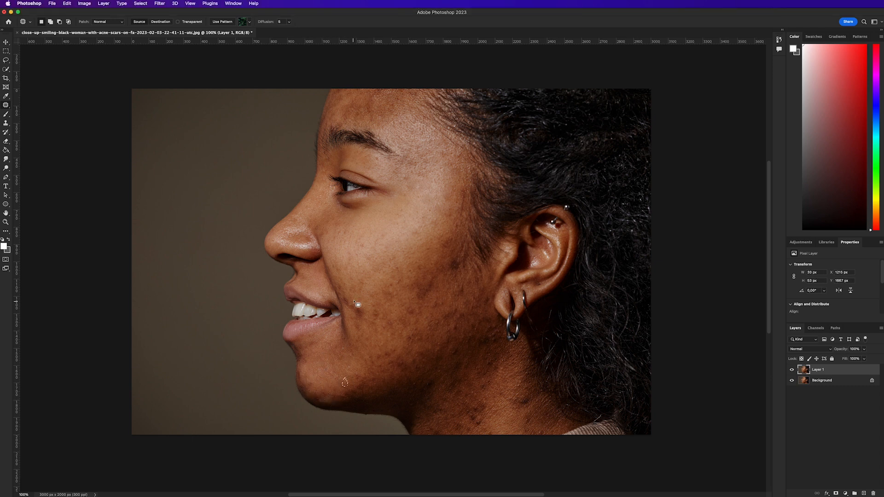
Patch the acne scars and dark spots over the lower cheek and along the jaw using smoother skin.
left_click_drag(454, 254, 449, 251)
left_click_drag(424, 273, 422, 274)
mouse_move(424, 285)
left_mouse_down()
mouse_move(429, 277)
mouse_move(406, 302)
left_mouse_up()
mouse_move(386, 347)
left_mouse_down()
mouse_move(374, 354)
mouse_move(382, 341)
left_mouse_up()
left_click_drag(410, 335, 411, 334)
left_click_drag(411, 340, 404, 327)
mouse_move(410, 277)
left_mouse_down()
mouse_move(426, 305)
mouse_move(413, 278)
left_mouse_up()
left_click_drag(421, 293, 428, 280)
mouse_move(424, 319)
left_mouse_down()
mouse_move(451, 328)
mouse_move(428, 318)
left_mouse_up()
left_click_drag(440, 324, 428, 312)
mouse_move(449, 289)
left_mouse_down()
mouse_move(441, 251)
mouse_move(449, 253)
left_mouse_up()
left_click_drag(456, 313, 437, 306)
mouse_move(467, 330)
left_mouse_down()
mouse_move(463, 352)
mouse_move(466, 333)
left_mouse_up()
left_click_drag(463, 345, 453, 339)
mouse_move(432, 353)
left_mouse_down()
mouse_move(435, 370)
mouse_move(434, 353)
left_mouse_up()
left_click_drag(432, 367, 413, 367)
mouse_move(422, 368)
left_mouse_down()
mouse_move(420, 356)
mouse_move(402, 364)
left_mouse_up()
left_click_drag(390, 366, 399, 358)
left_click_drag(357, 385, 368, 384)
Patch the blemishes below the ear, at the rear of the jaw and down the neck.
mouse_move(489, 315)
left_mouse_down()
mouse_move(493, 327)
mouse_move(491, 317)
left_mouse_up()
mouse_move(487, 325)
left_mouse_down()
mouse_move(476, 332)
mouse_move(482, 348)
mouse_move(465, 351)
left_mouse_up()
left_click_drag(461, 357, 439, 379)
left_click_drag(491, 341, 488, 362)
left_click_drag(524, 401, 534, 405)
mouse_move(465, 408)
left_mouse_down()
mouse_move(474, 415)
mouse_move(478, 391)
left_mouse_up()
mouse_move(476, 403)
left_mouse_down()
mouse_move(488, 408)
mouse_move(456, 430)
left_mouse_up()
mouse_move(440, 425)
left_mouse_down()
mouse_move(427, 436)
mouse_move(441, 426)
left_mouse_up()
left_click_drag(433, 426, 432, 383)
left_click_drag(432, 388, 456, 384)
left_click_drag(522, 417, 524, 417)
mouse_move(528, 417)
left_mouse_down()
mouse_move(515, 399)
mouse_move(531, 426)
mouse_move(491, 430)
left_mouse_up()
Patch the remaining uneven spots in front of the ear, on the forehead and on the cheek.
left_click_drag(484, 293, 475, 318)
left_click_drag(476, 297, 460, 323)
left_click_drag(369, 102, 372, 99)
left_click_drag(362, 109, 427, 238)
key("super+d")
mouse_move(359, 237)
left_mouse_down()
mouse_move(391, 246)
mouse_move(361, 239)
left_mouse_up()
left_click_drag(410, 226, 416, 230)
Clear the selection and compare the skin before and after by toggling the retouched layer's visibility.
left_click(791, 369)
key("m")
left_click(791, 370)
key("super+d")
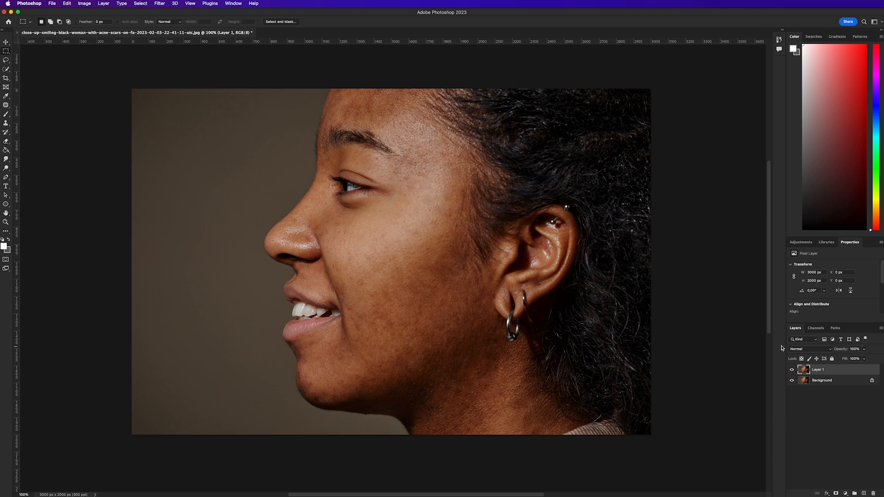
left_click(792, 370)
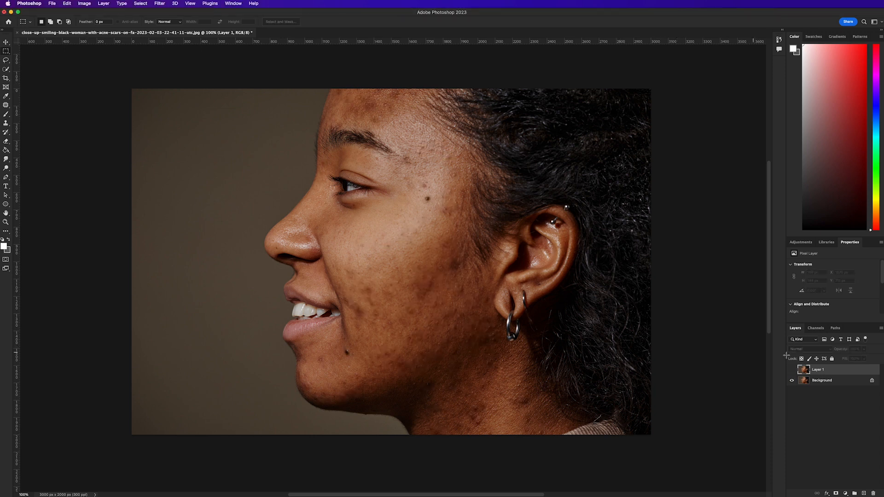
left_click(793, 371)
left_click(792, 371)
left_click(792, 371)
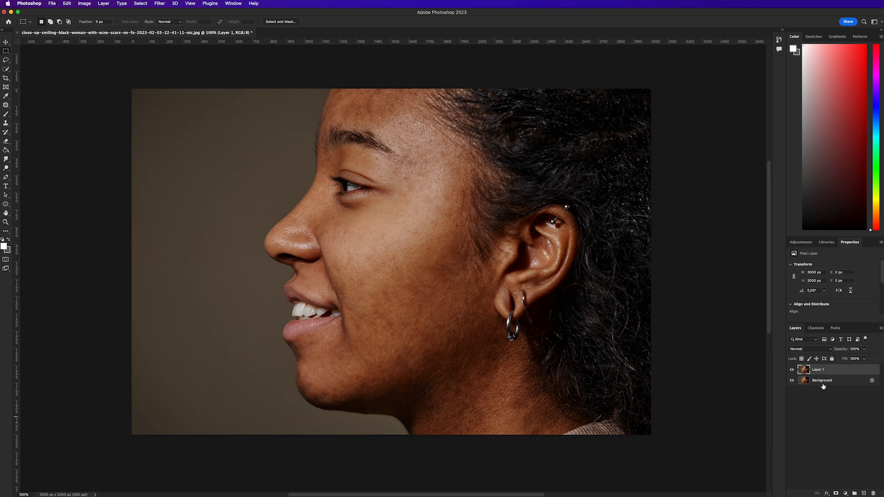
Duplicate the retouched layer, naming the lower copy "Low" and the upper copy "High".
key("ctrl+j")
double_click(818, 379)
type("Low")
key("Return")
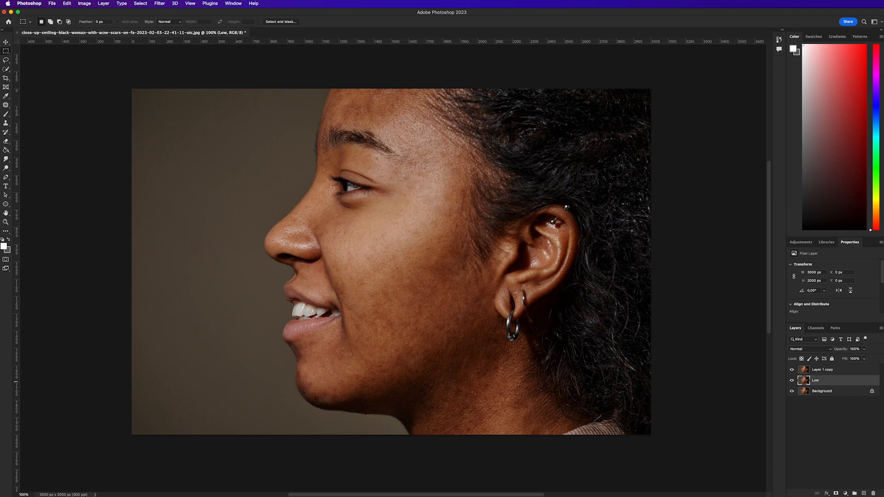
left_click(828, 371)
double_click(823, 369)
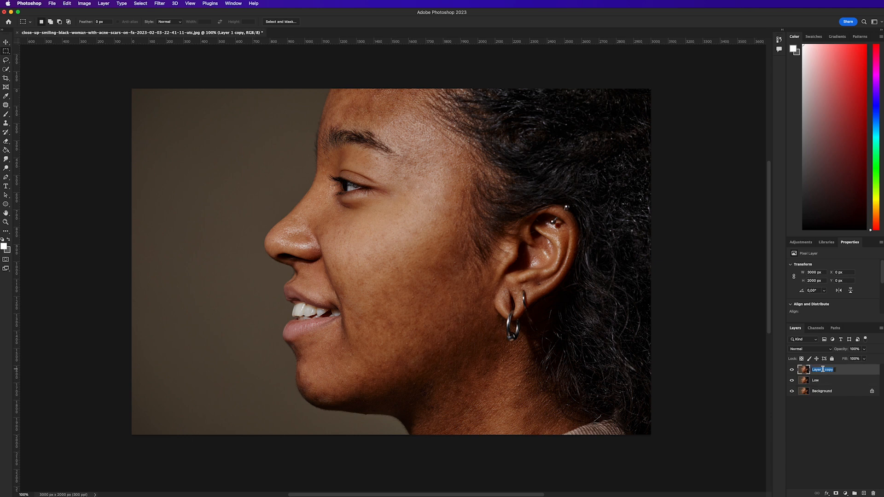
type("High")
key("Return")
Hide the High layer and apply a Gaussian Blur of about 9.9 pixels to the Low layer.
left_click(792, 370)
left_click(824, 380)
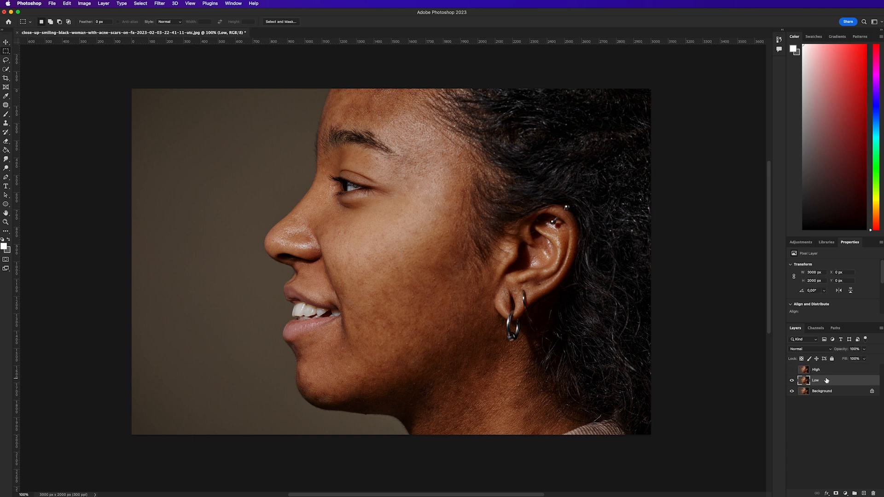
left_click(161, 5)
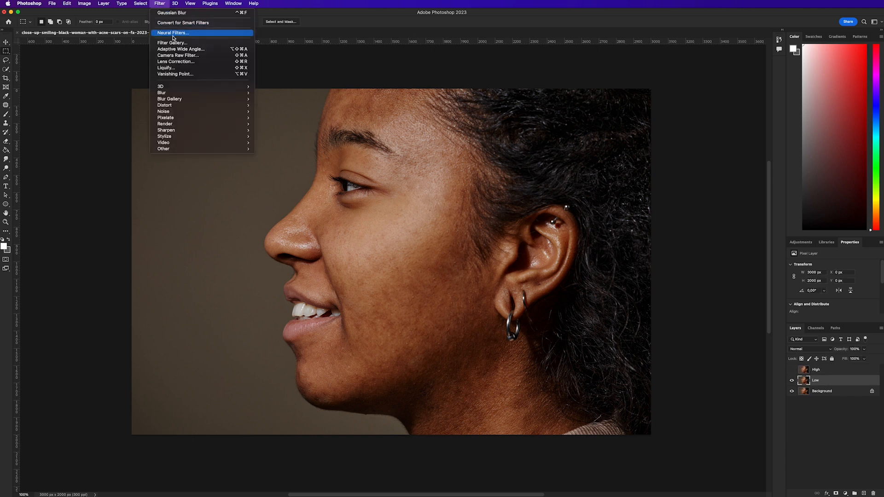
mouse_move(184, 94)
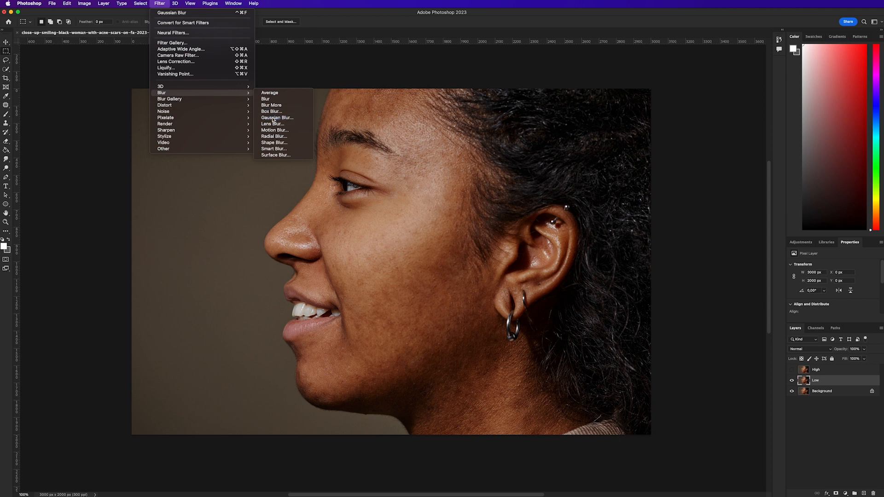
left_click(277, 117)
left_click(407, 236)
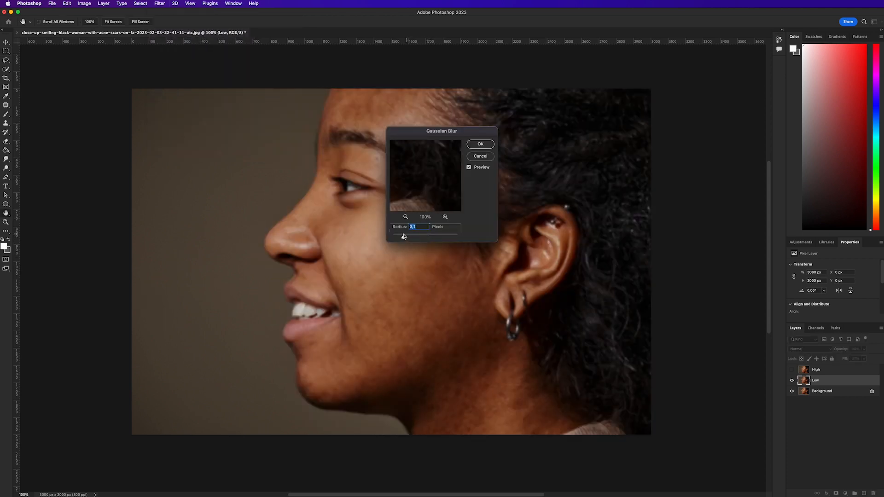
left_click_drag(404, 236, 406, 237)
left_click_drag(411, 134, 521, 154)
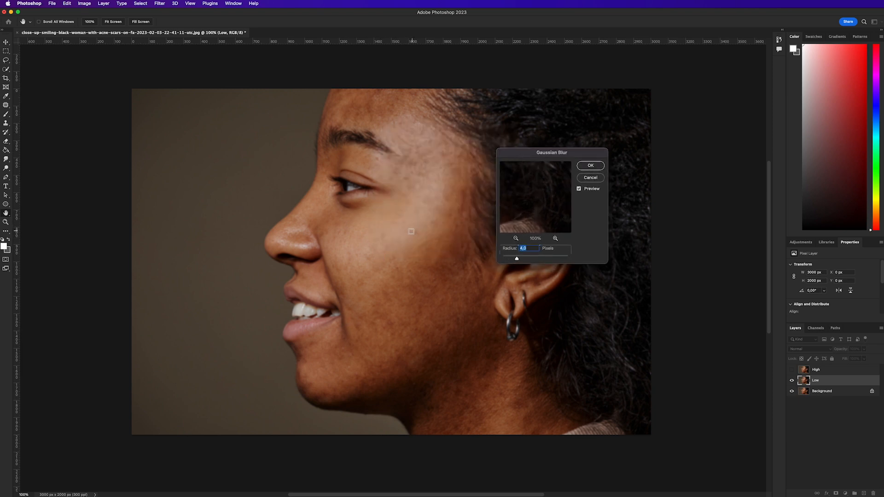
left_click_drag(518, 260, 530, 259)
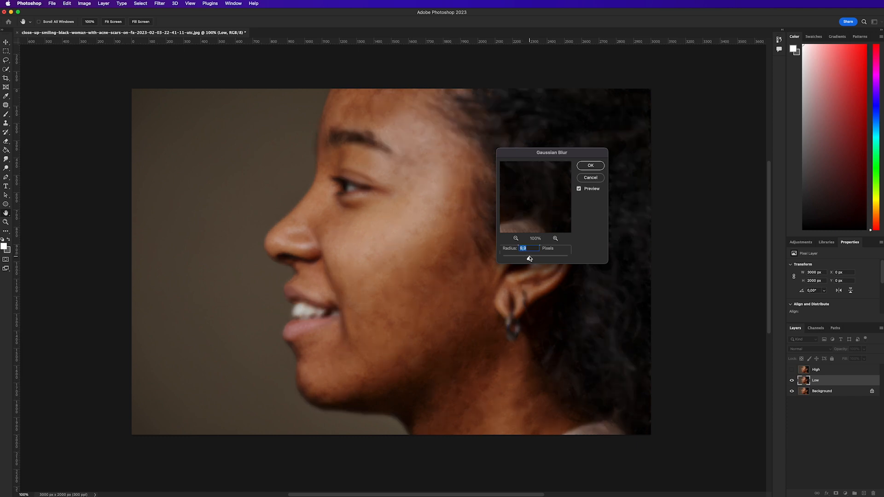
left_click_drag(529, 259, 529, 259)
left_click(594, 170)
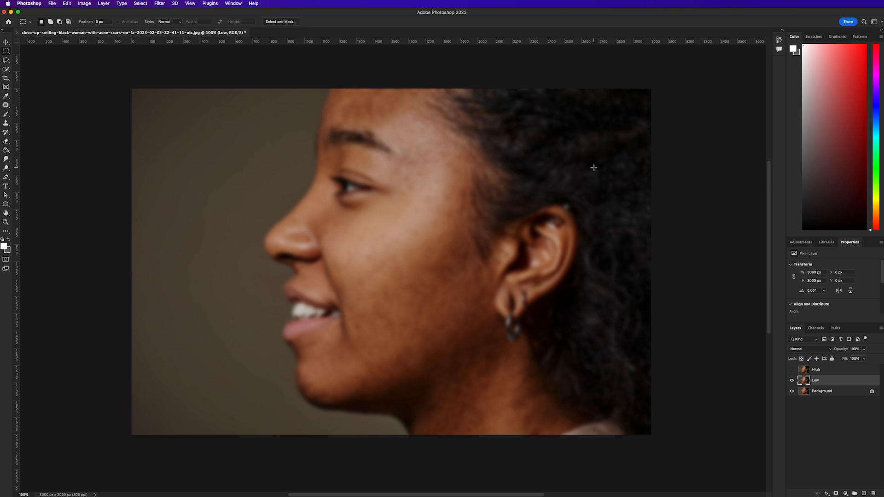
Show the High layer and start Apply Image on it, using this document's Low layer as the source.
left_click(822, 369)
left_click(791, 370)
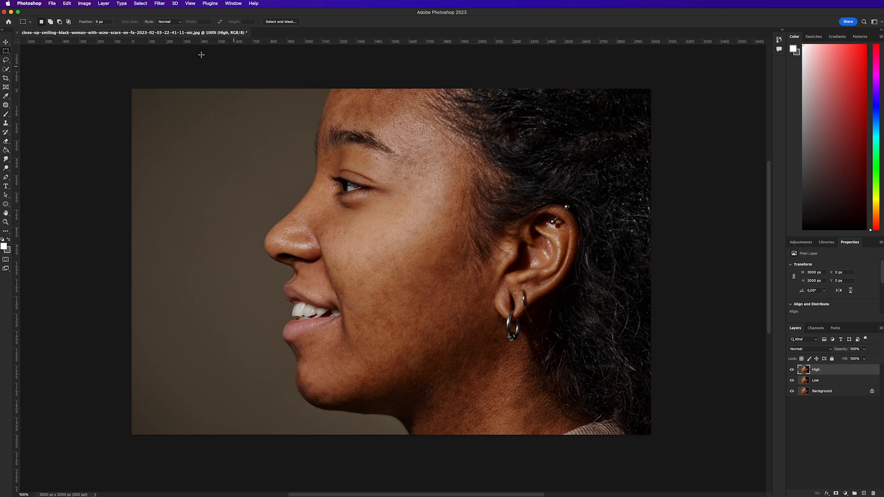
left_click(84, 6)
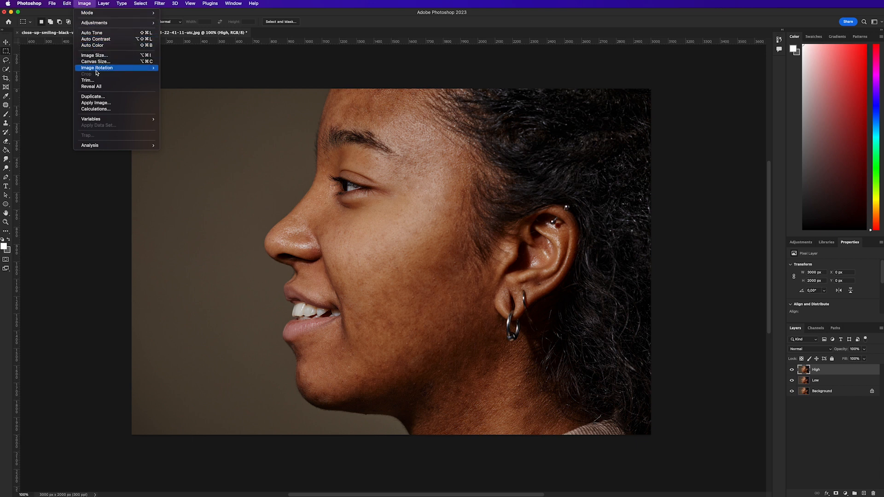
left_click(97, 103)
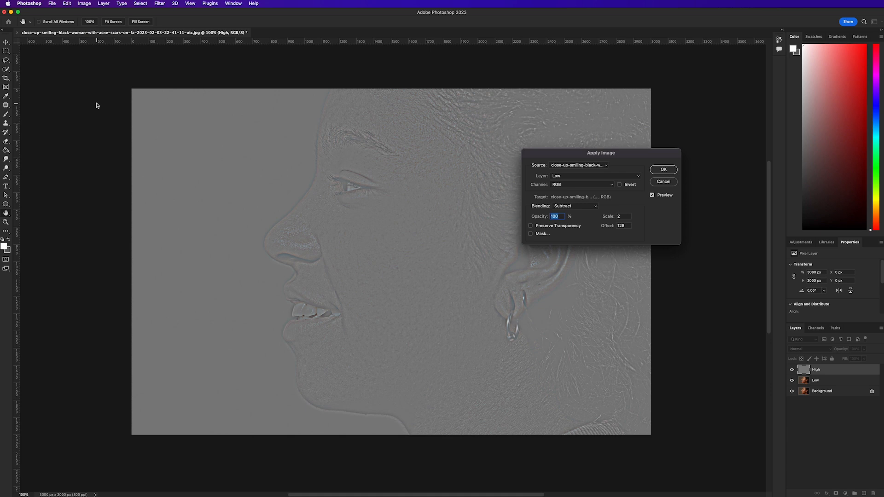
left_click(588, 166)
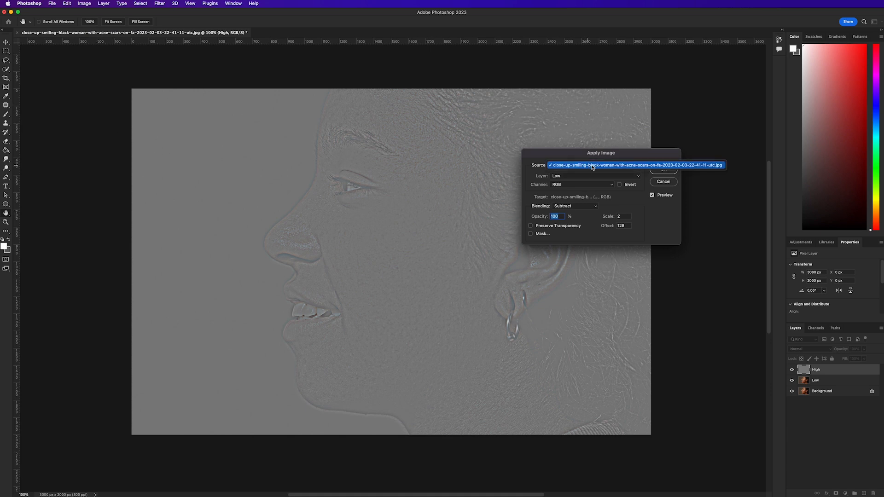
left_click(592, 167)
left_click(574, 177)
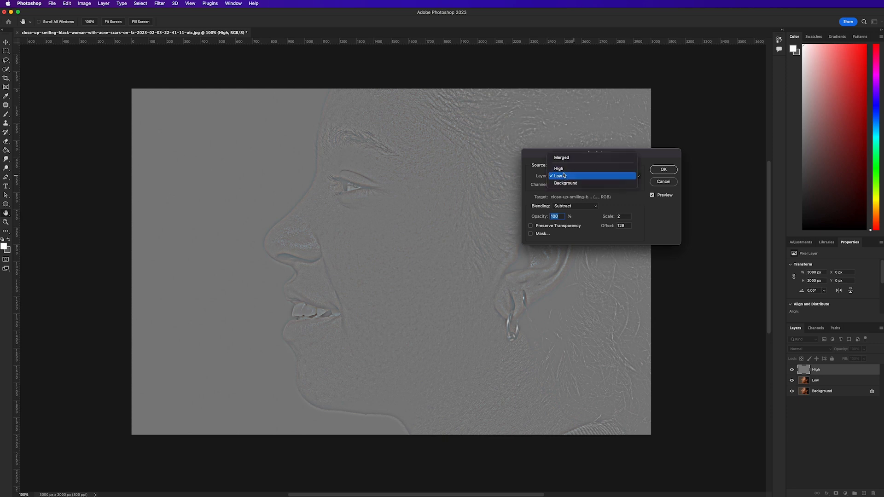
left_click(563, 158)
left_click(564, 176)
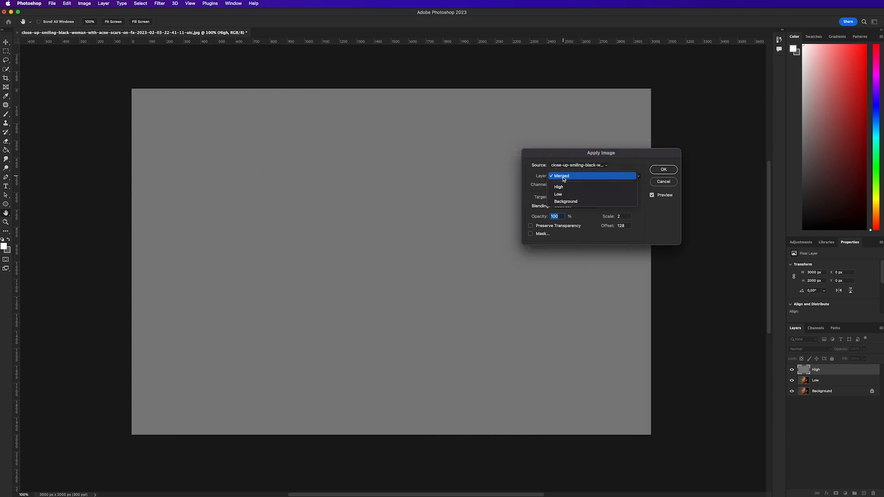
left_click(580, 196)
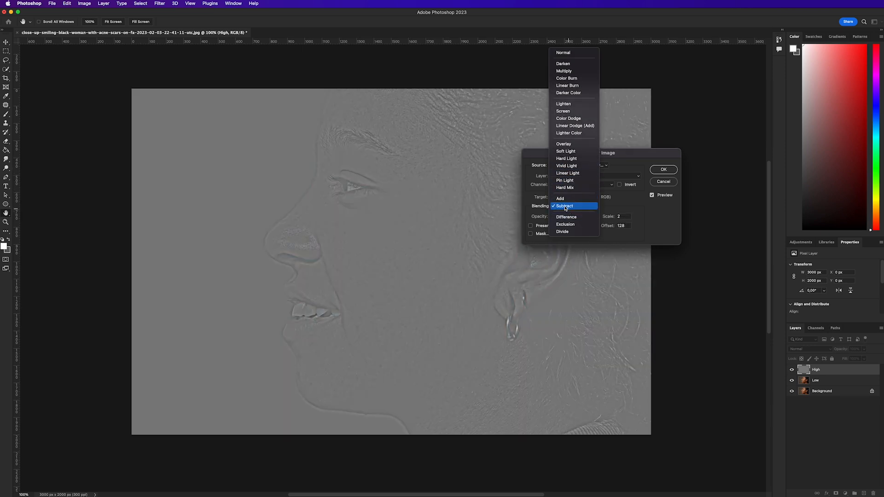
Apply the image to the High layer with Subtract blending, scale 2 and offset 128.
left_click(566, 208)
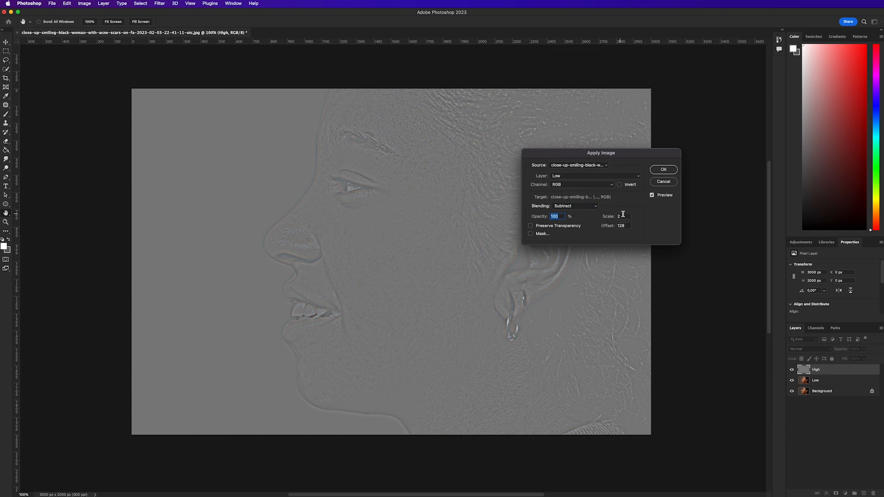
double_click(624, 215)
left_click(663, 170)
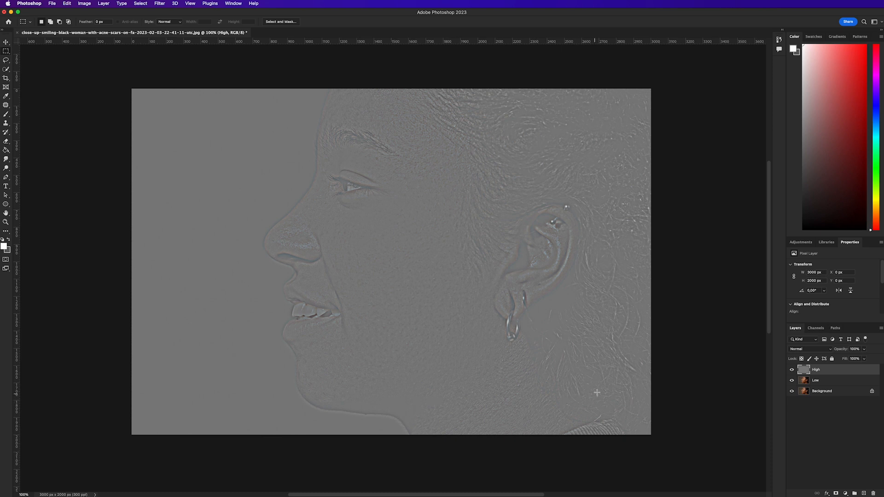
Set the High layer's blend mode to Linear Light and check its effect by toggling its visibility.
left_click(819, 349)
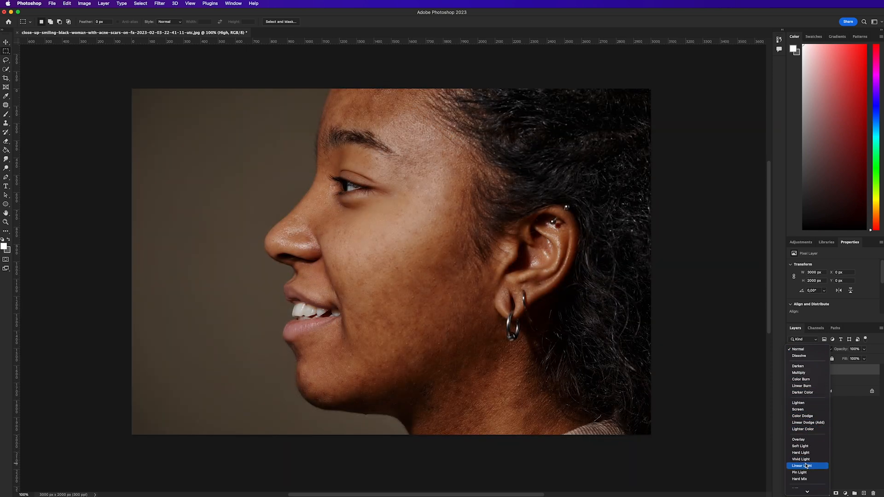
left_click(805, 466)
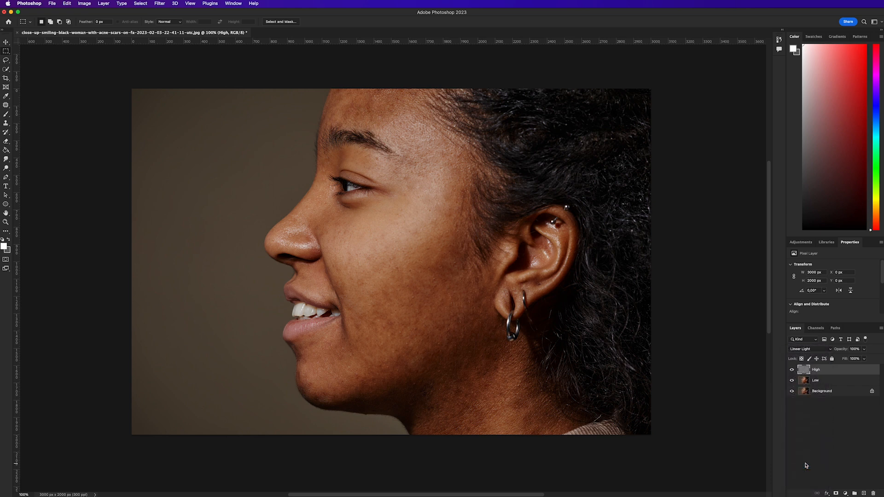
left_click(792, 371)
left_click(793, 371)
Group the High and Low layers and name the group "Frequency separation".
left_click(831, 383, "shift")
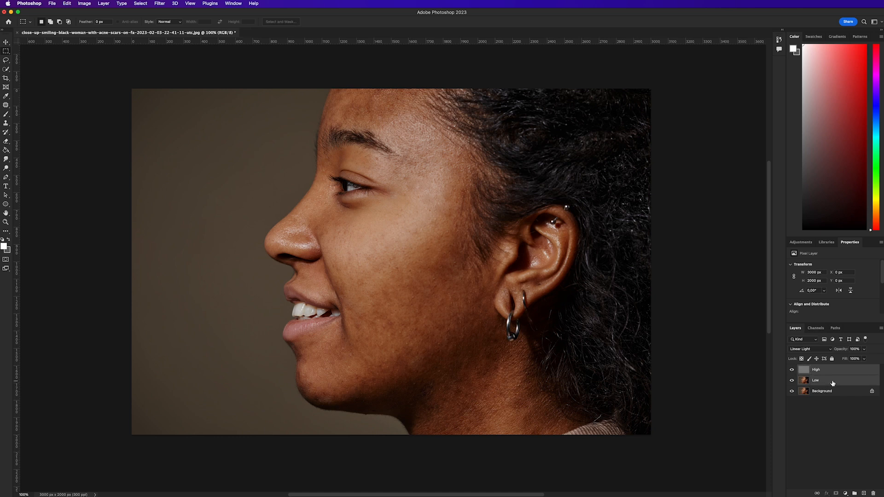
left_click(854, 491)
double_click(818, 369)
type("Frequency separation")
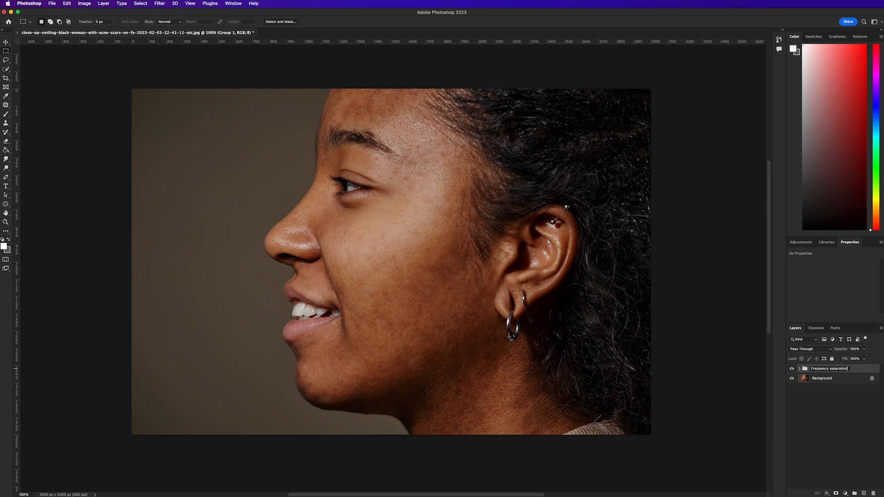
key("Return")
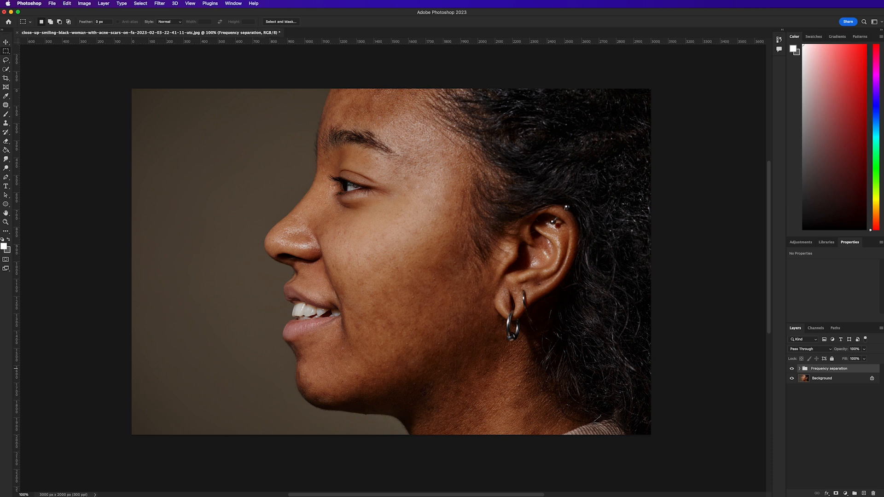
Expand the Frequency separation group and patch texture flaws on the High layer's cheek and temple.
left_click(799, 368)
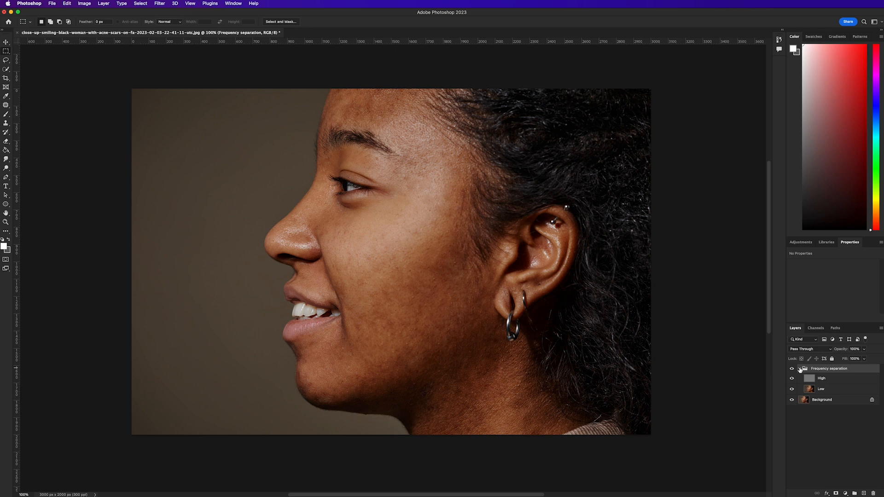
left_click(826, 381)
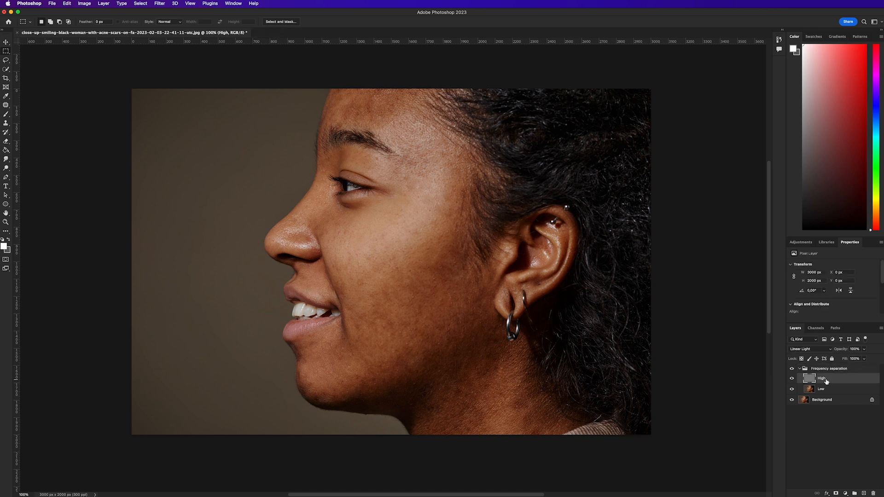
left_click(7, 104)
mouse_move(396, 270)
left_mouse_down()
mouse_move(410, 278)
mouse_move(408, 264)
mouse_move(394, 269)
left_mouse_up()
left_click_drag(404, 272, 409, 260)
mouse_move(447, 209)
left_mouse_down()
mouse_move(445, 219)
mouse_move(450, 207)
left_mouse_up()
left_click_drag(447, 213, 433, 214)
mouse_move(403, 173)
left_mouse_down()
mouse_move(403, 184)
mouse_move(411, 177)
mouse_move(404, 173)
left_mouse_up()
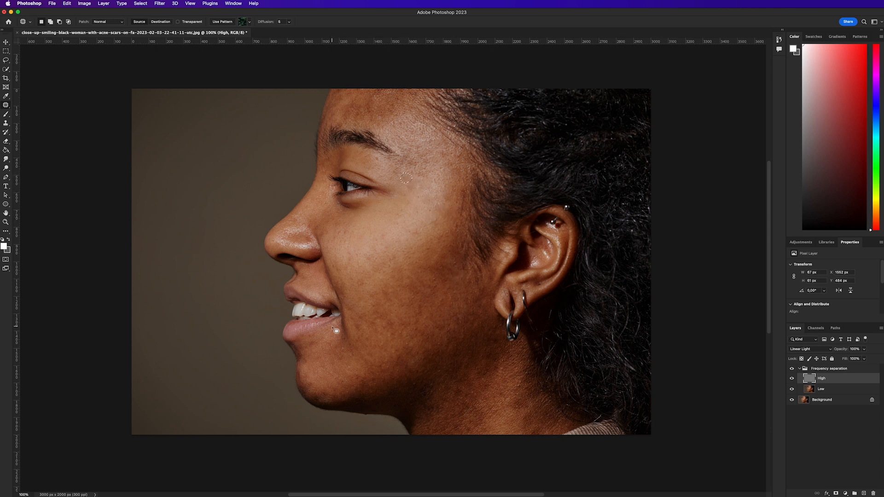
Activate the Mixer Brush tool on the Low layer and clear the leftover patch selection at the temple.
left_click(827, 390)
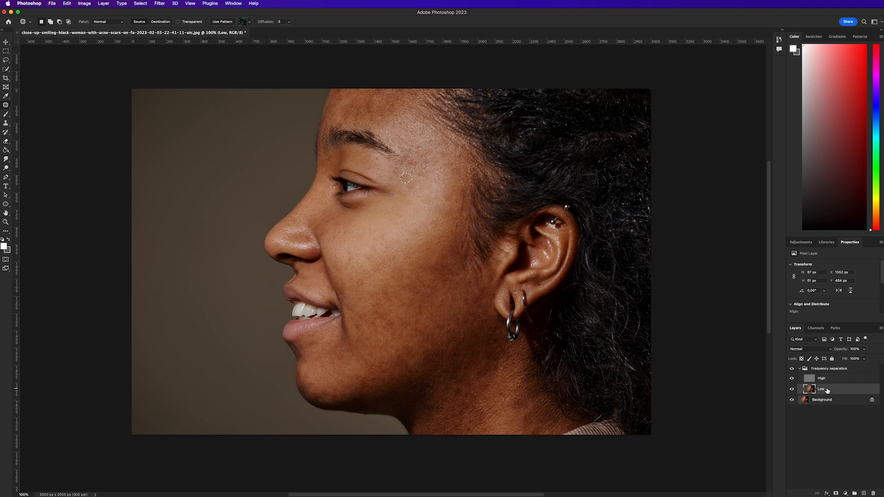
left_click(8, 115)
right_click(7, 115)
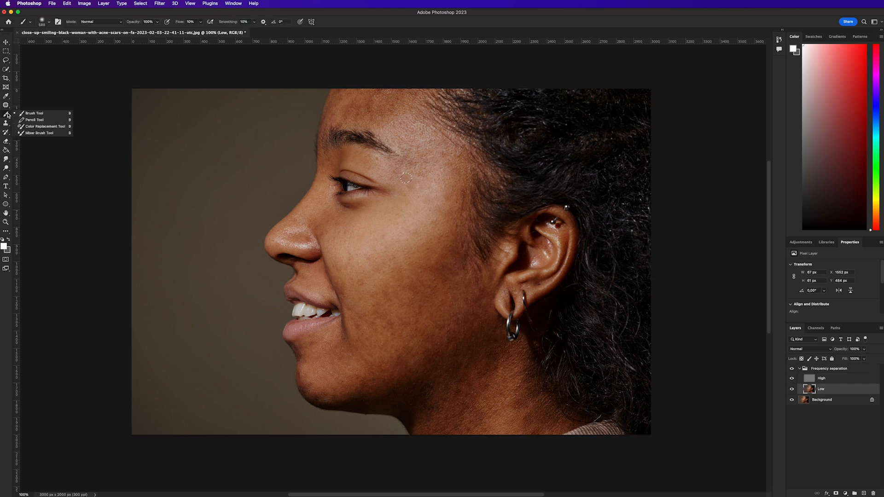
left_click(30, 133)
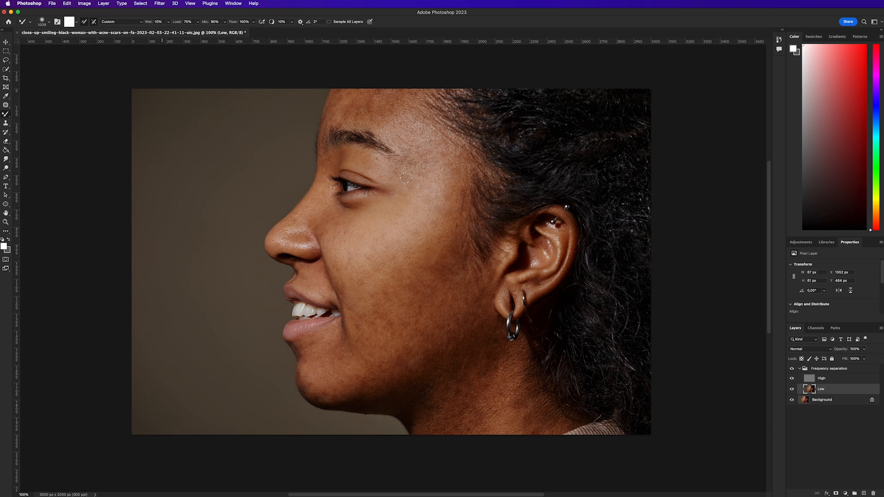
key("super+d")
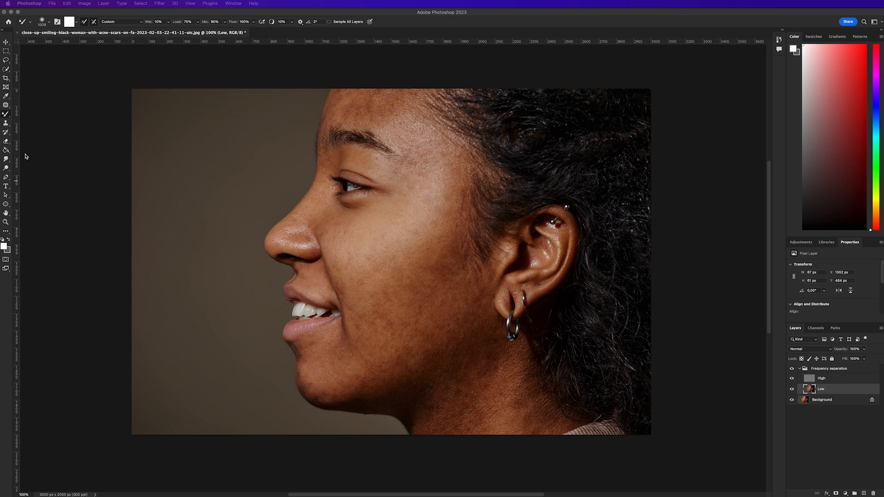
Reduce the Mixer Brush size to about 230 px, with loading off and cleaning on after each stroke, using the Custom blend without sampling all layers.
left_click(51, 23)
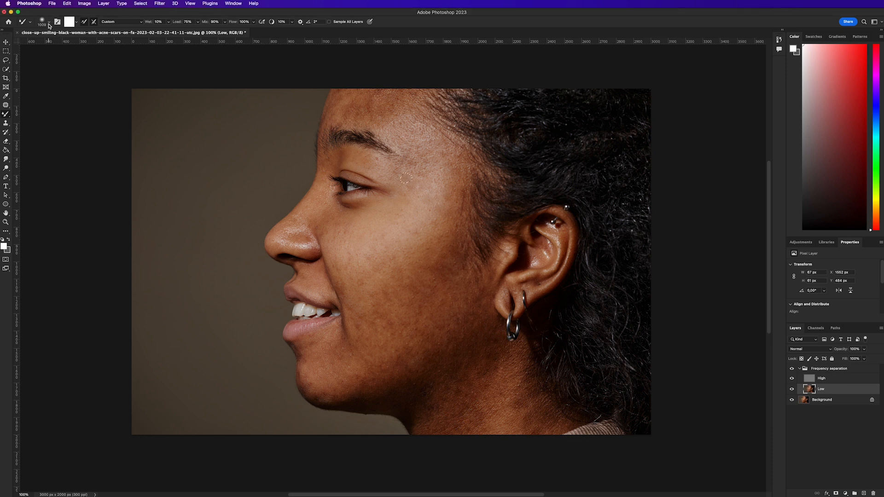
left_click(50, 23)
left_click_drag(41, 60, 69, 45)
key("Return")
left_click(94, 21)
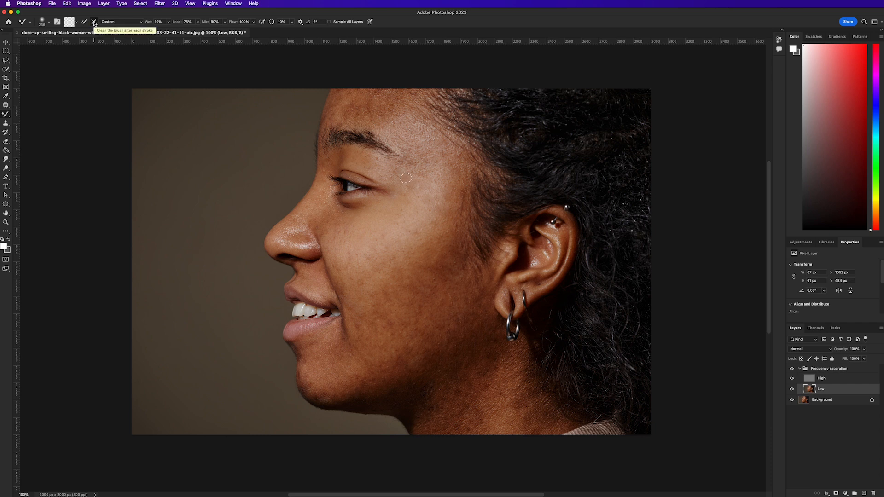
left_click(120, 23)
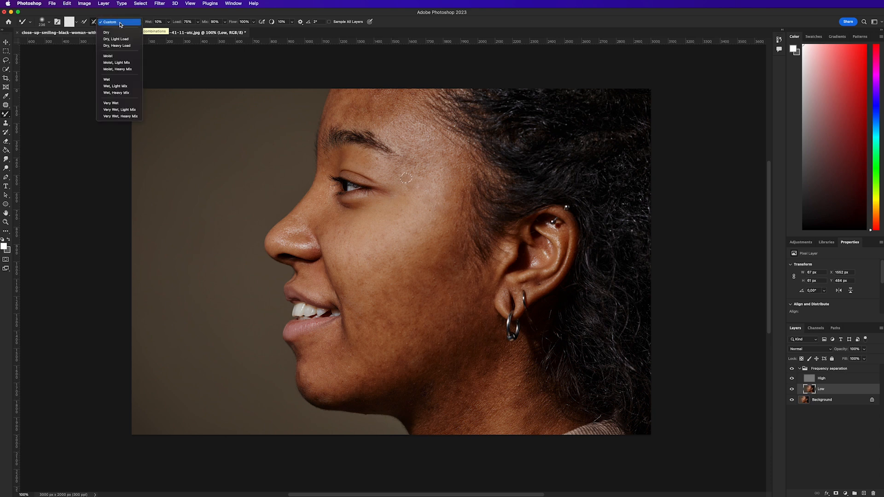
left_click(120, 23)
left_click(161, 22)
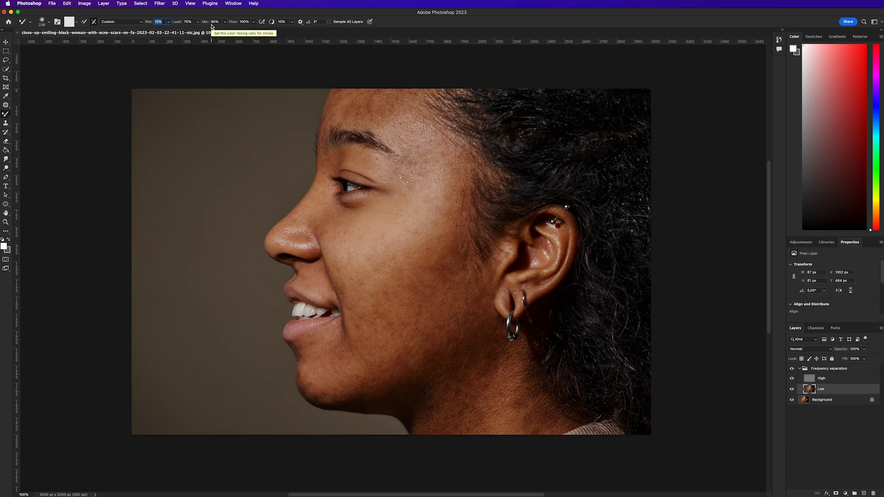
left_click(330, 22)
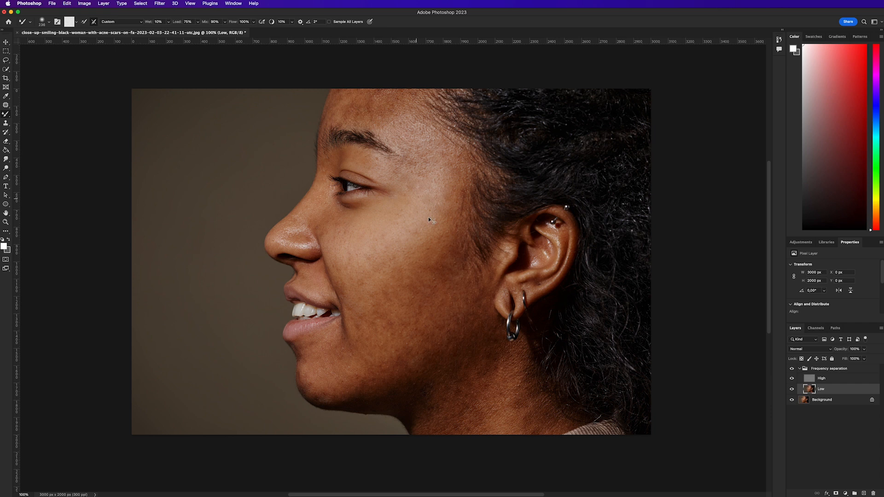
Blend uneven skin tones on the Low layer across the cheek, temple, forehead, jaw and neck with the Mixer Brush, enlarging the tip as needed.
left_click_drag(428, 242, 427, 250)
key("bracketright")
mouse_move(358, 250)
left_mouse_down()
mouse_move(429, 220)
mouse_move(436, 180)
mouse_move(418, 219)
mouse_move(344, 253)
mouse_move(394, 222)
mouse_move(419, 173)
left_mouse_up()
left_click_drag(313, 376, 350, 370)
key("super+z")
mouse_move(416, 381)
left_mouse_down()
mouse_move(453, 390)
mouse_move(419, 381)
mouse_move(481, 363)
left_mouse_up()
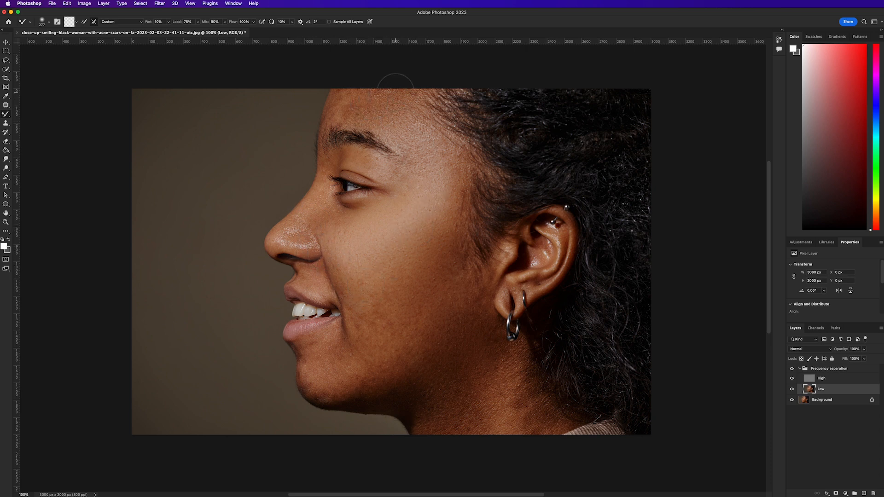
left_click_drag(433, 175, 447, 257)
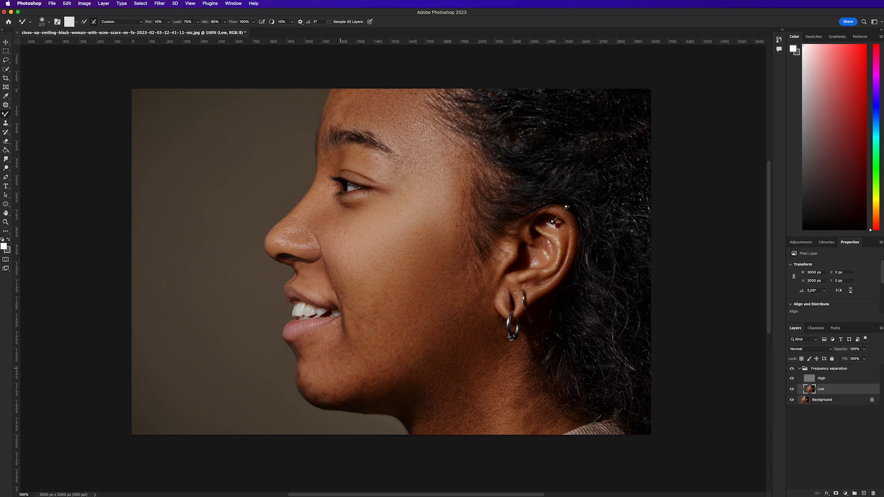
mouse_move(481, 294)
left_mouse_down()
mouse_move(411, 367)
mouse_move(470, 335)
mouse_move(461, 349)
left_mouse_up()
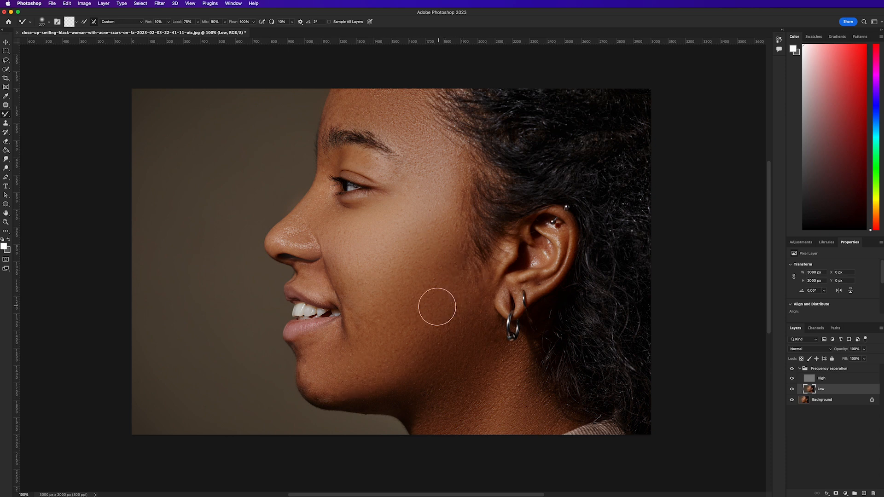
Patch the remaining texture flaws near the mouth corner and chin on the High layer, and clear the selection.
key("super+minus")
key("super+minus")
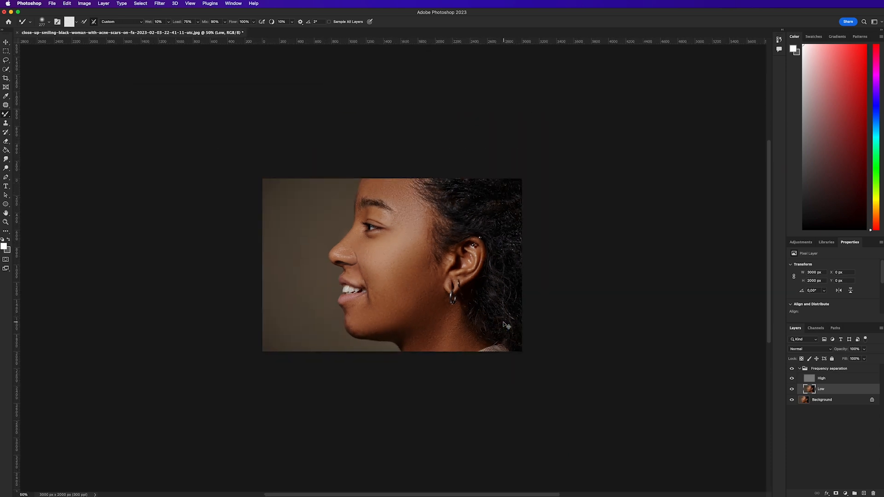
key("super+plus")
key("super+plus")
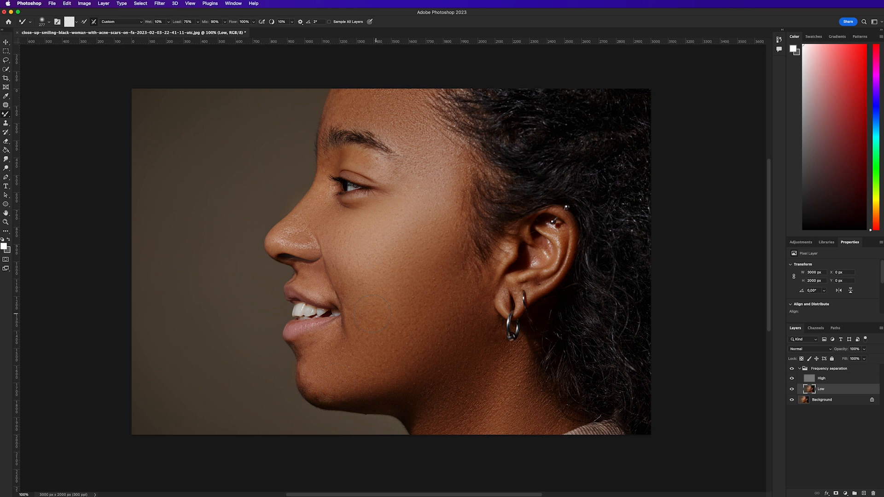
left_click(840, 376)
key("j")
mouse_move(348, 308)
left_mouse_down()
mouse_move(351, 319)
mouse_move(358, 315)
mouse_move(349, 305)
left_mouse_up()
mouse_move(301, 372)
left_mouse_down()
mouse_move(317, 398)
mouse_move(303, 371)
left_mouse_up()
key("super+d")
key("m")
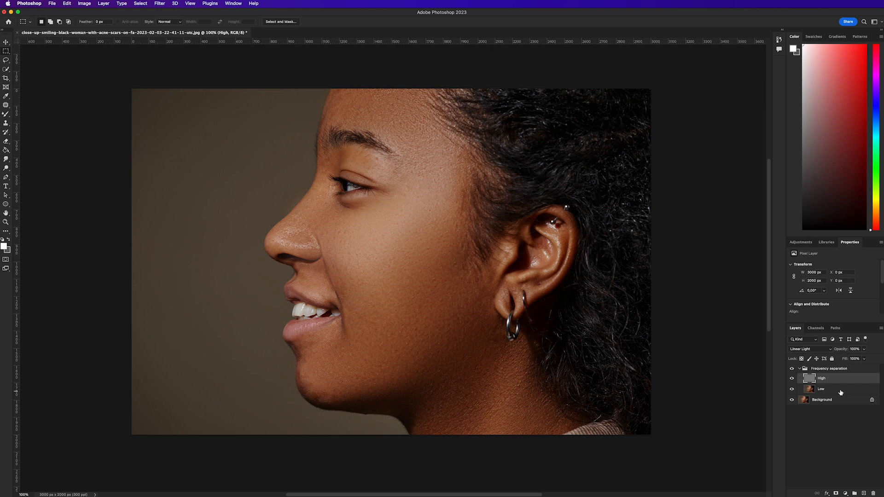
Lasso the forehead and temple with a 30 px feather and apply a Gaussian Blur of about 2.5 pixels to the Low layer.
key("alt+bracketleft")
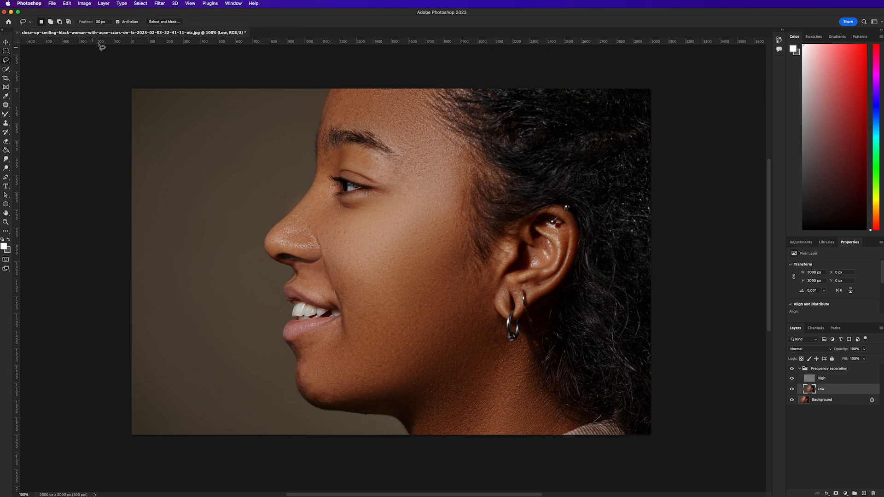
key("b")
key("l")
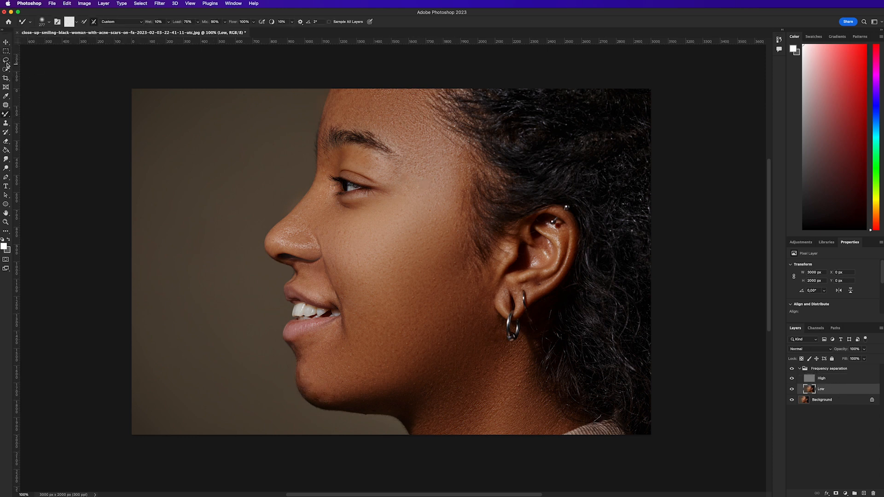
mouse_move(369, 90)
left_mouse_down()
mouse_move(368, 132)
mouse_move(449, 186)
mouse_move(367, 84)
left_mouse_up()
left_click(159, 3)
mouse_move(221, 92)
left_click(277, 118)
left_click_drag(534, 259, 501, 258)
left_click(590, 166)
Apply the same Gaussian Blur of about 2.5 pixels to the forehead and temple on the High layer, and deselect the area.
left_click(822, 379)
left_click(159, 4)
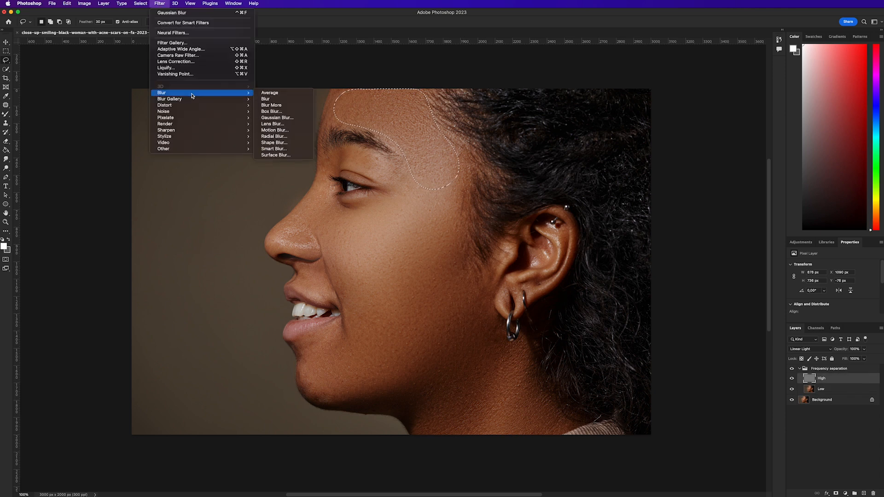
left_click(278, 117)
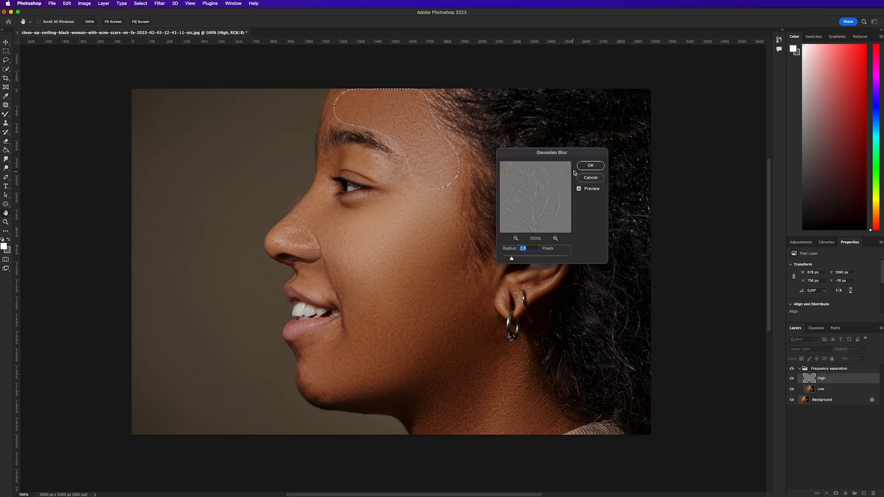
left_click(589, 166)
key("m")
left_click(271, 191)
Smooth the Low layer's cheek, forehead and neck tones further with the Mixer Brush, resizing the tip for each area.
key("super+minus")
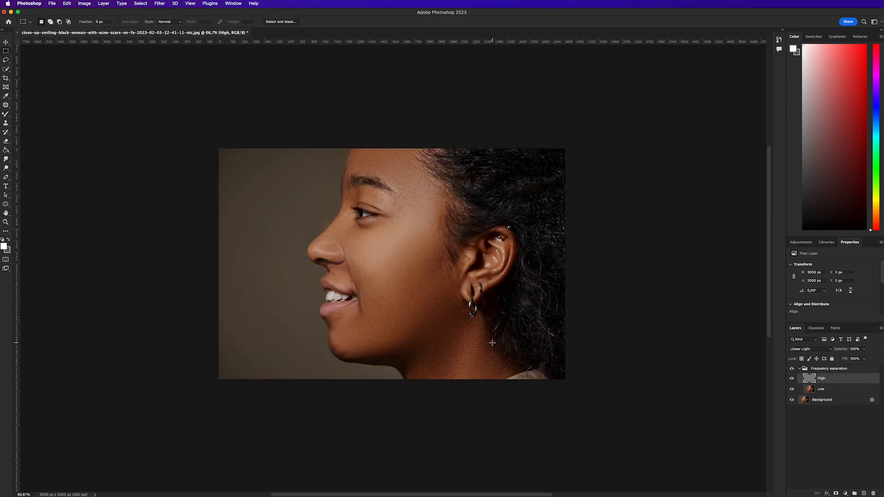
left_click(828, 390)
left_click(5, 114)
left_click(39, 133)
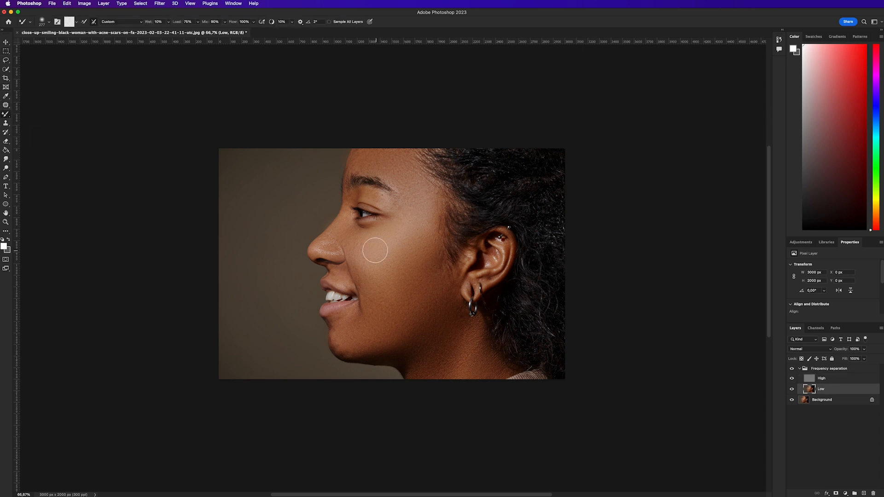
mouse_move(406, 243)
left_mouse_down()
mouse_move(426, 245)
mouse_move(394, 250)
mouse_move(413, 224)
left_mouse_up()
left_click_drag(380, 242, 414, 268)
left_click_drag(403, 160, 390, 143, "ctrl+alt")
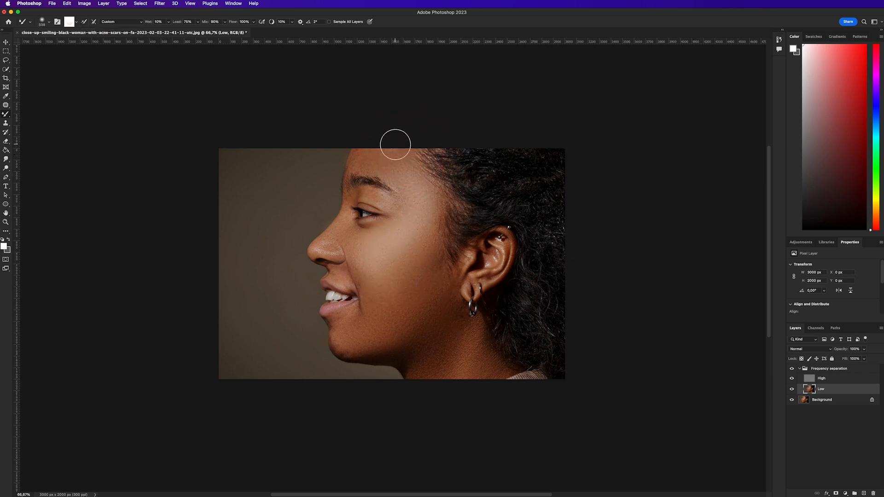
mouse_move(466, 366)
left_mouse_down("ctrl+alt")
mouse_move(483, 365)
mouse_move(494, 333)
left_mouse_up("ctrl+alt")
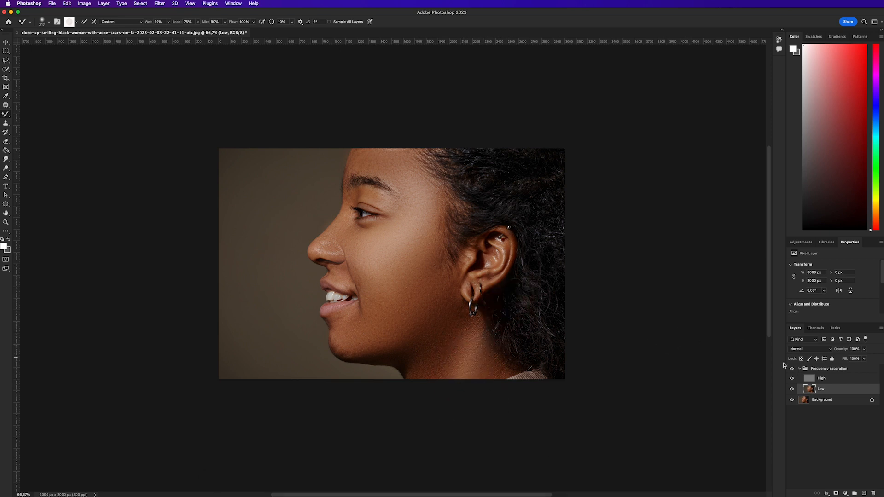
Collapse the Frequency separation group and toggle its visibility to compare the portrait before and after retouching.
left_click(799, 369)
left_click(792, 369)
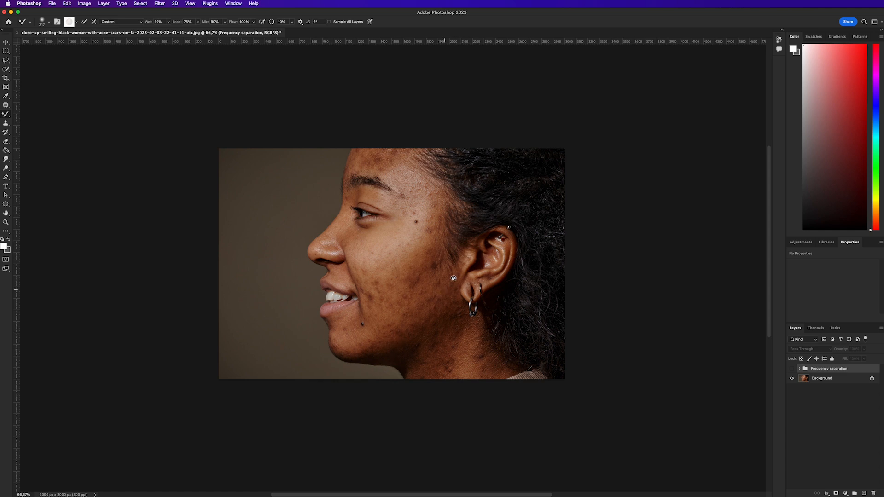
left_click(792, 369)
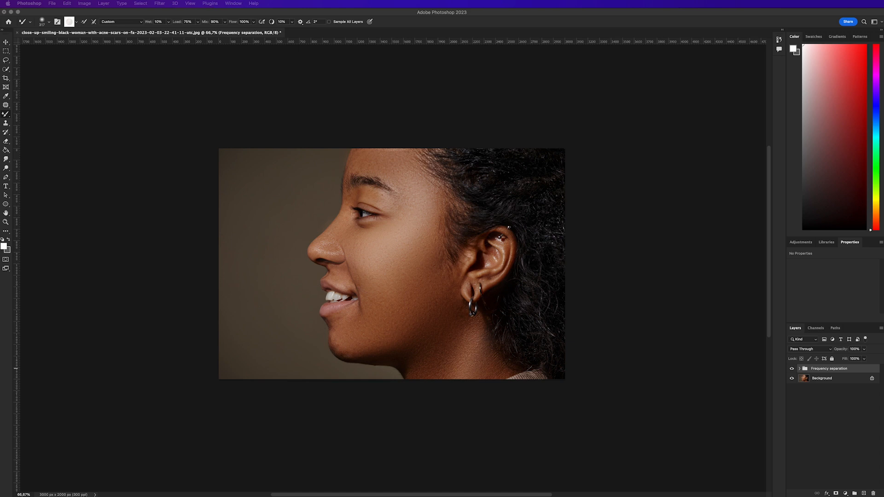
Lasso the lower cheek and jaw with a 30 px feather and apply a Gaussian Blur with an increased radius to the Low layer.
left_click(799, 369)
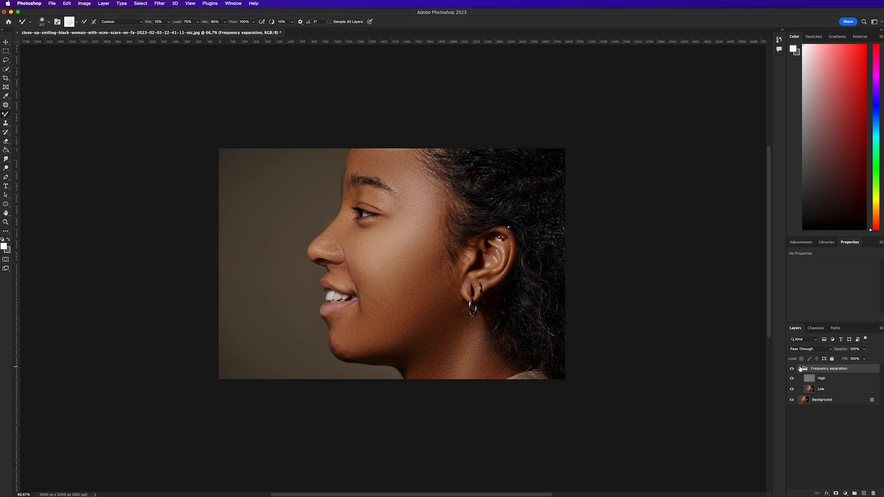
left_click(823, 394)
left_click(6, 59)
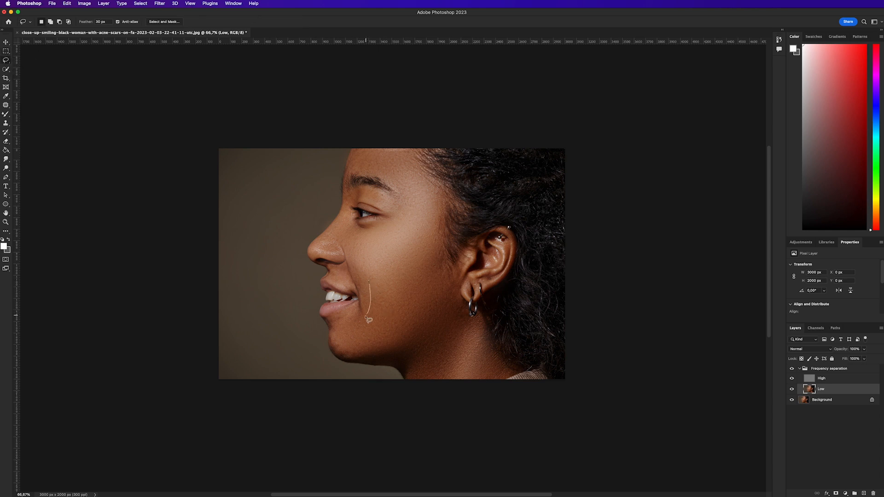
left_click_drag(439, 263, 370, 280)
left_click(160, 4)
mouse_move(203, 93)
left_click(274, 118)
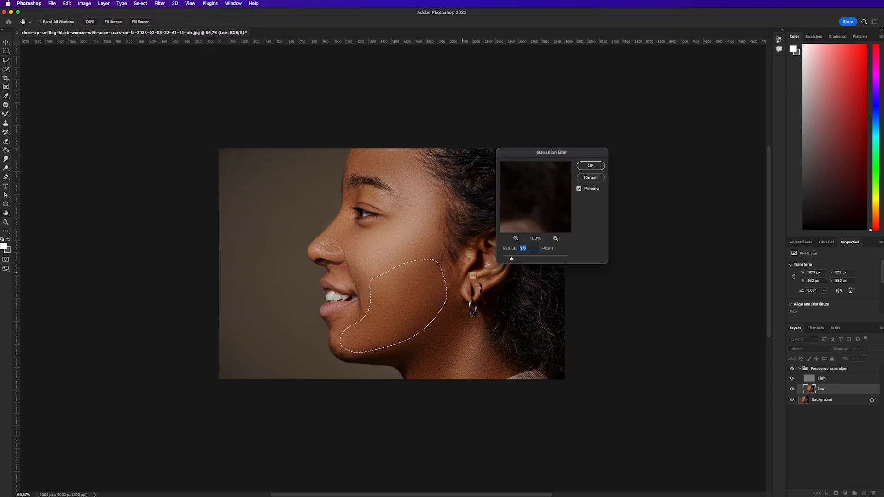
left_click_drag(509, 259, 529, 259)
left_click(590, 165)
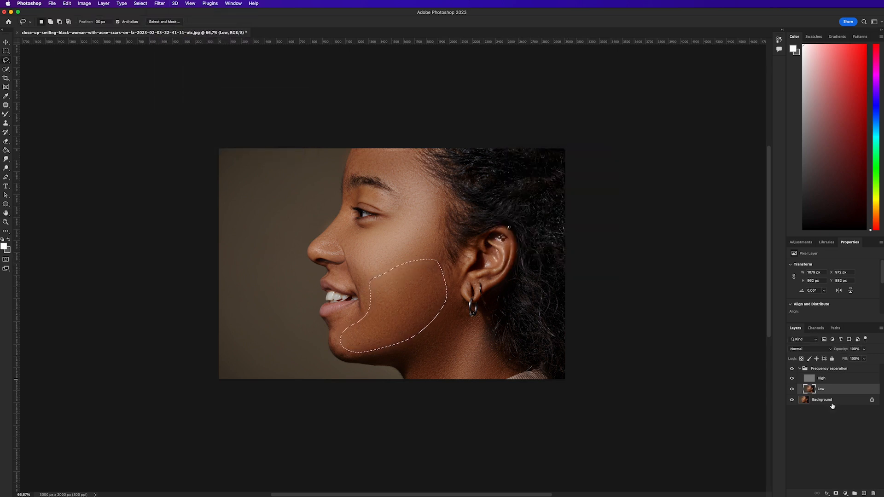
Apply a Gaussian Blur of about 5.6 pixels to the lower cheek and jaw on the High layer, and deselect the area.
left_click(824, 377)
left_click(160, 3)
mouse_move(178, 90)
left_click(276, 119)
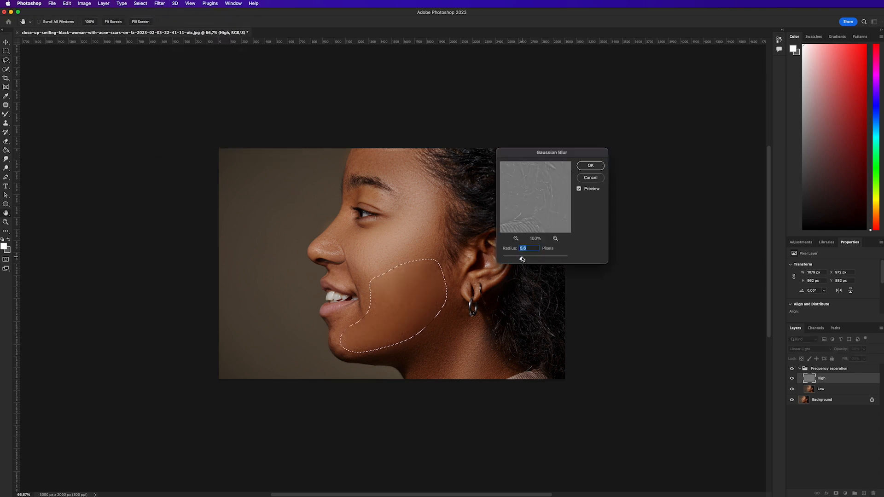
left_click(590, 165)
key("super+d")
key("super+z")
key("super+d")
key("super+z")
key("super+d")
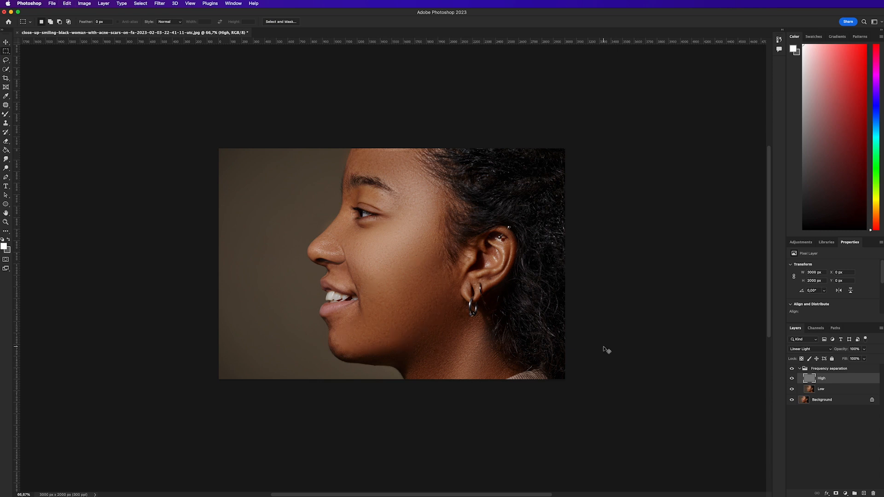